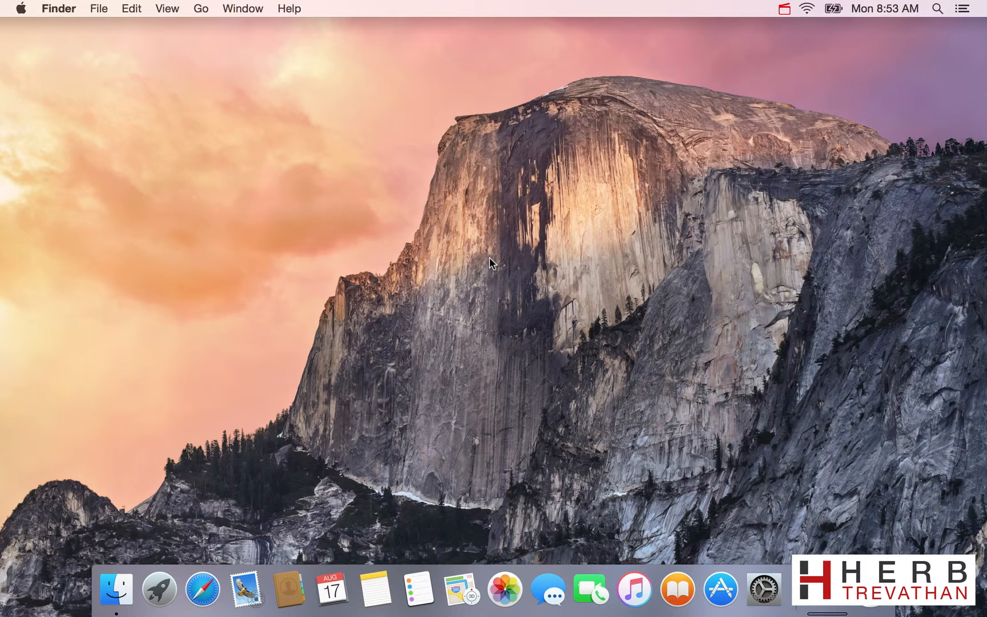
Open the Energy Saver settings in System Preferences and view the display sleep options for battery power.
click(22, 9)
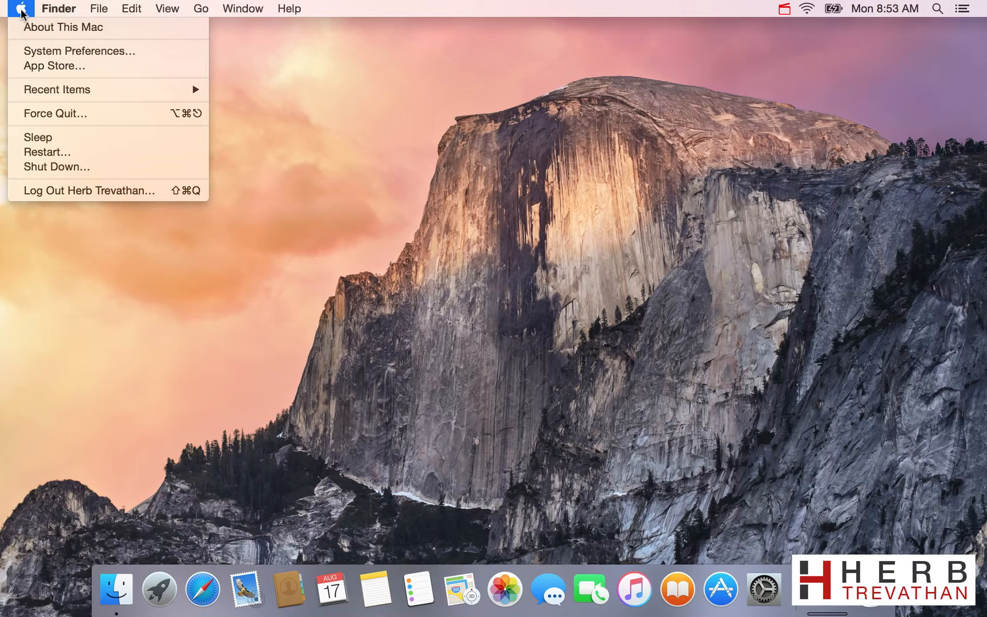
click(35, 52)
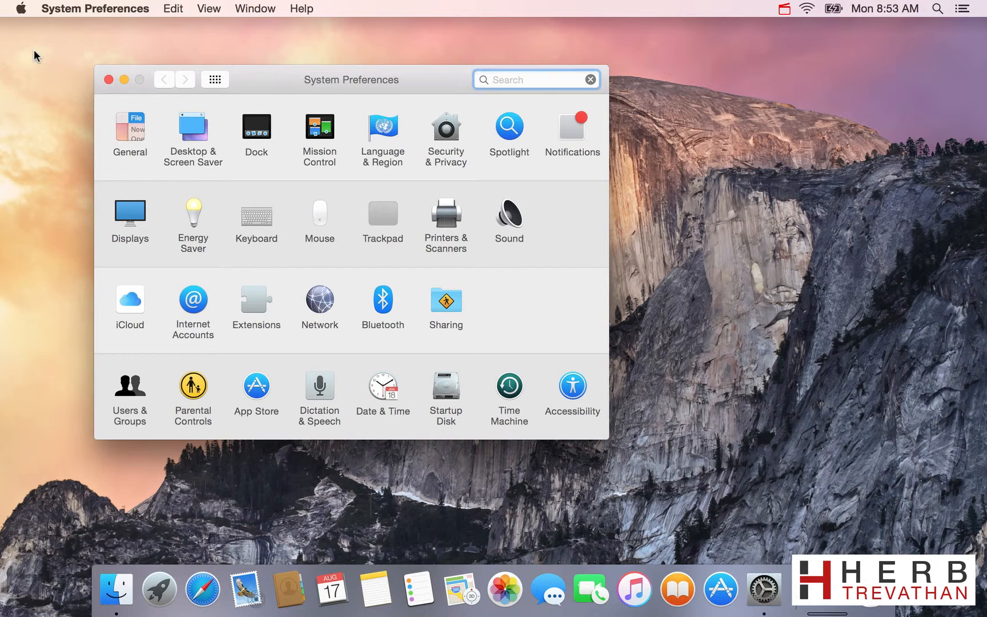
click(198, 212)
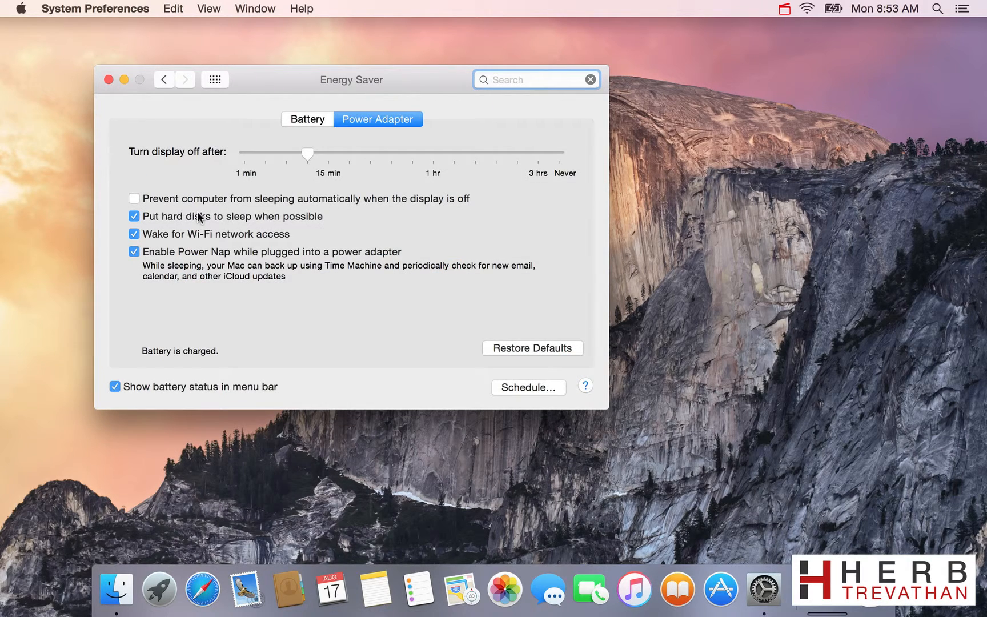
click(311, 120)
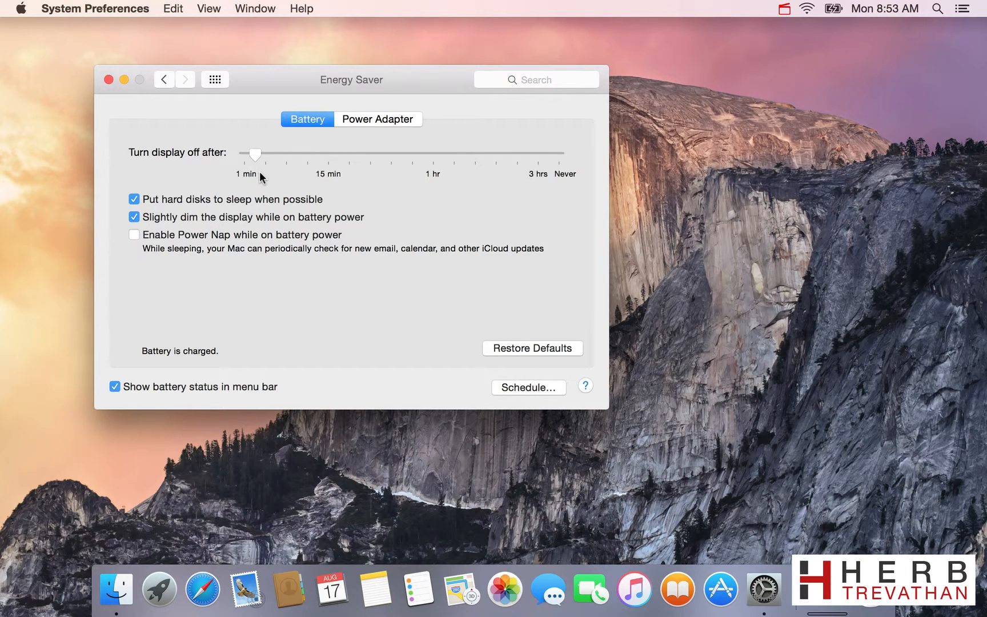
click(255, 154)
Go to the Trackpad settings and raise the tracking speed by two notches.
click(164, 81)
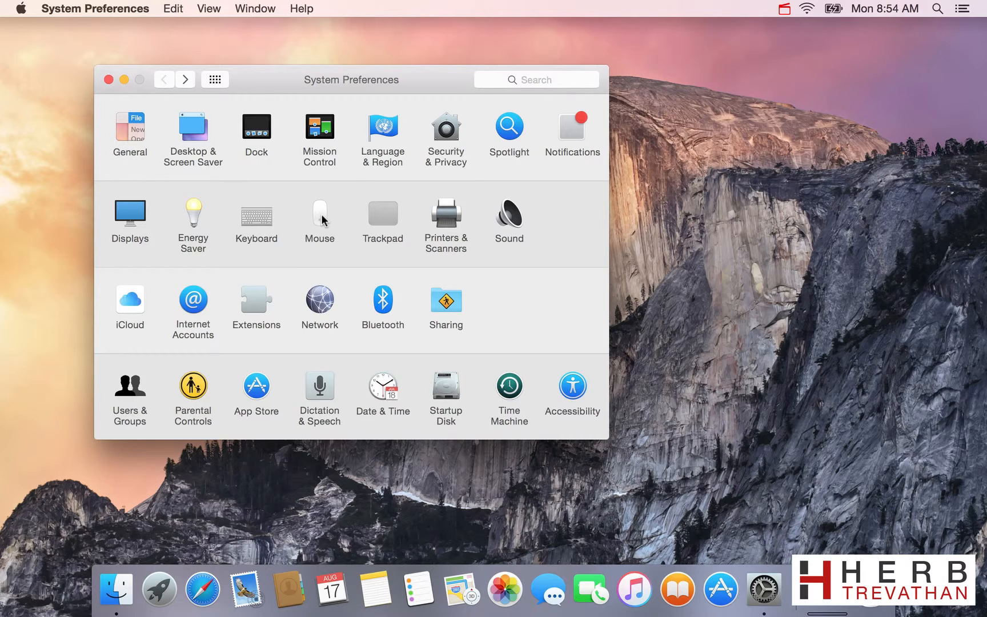
click(391, 216)
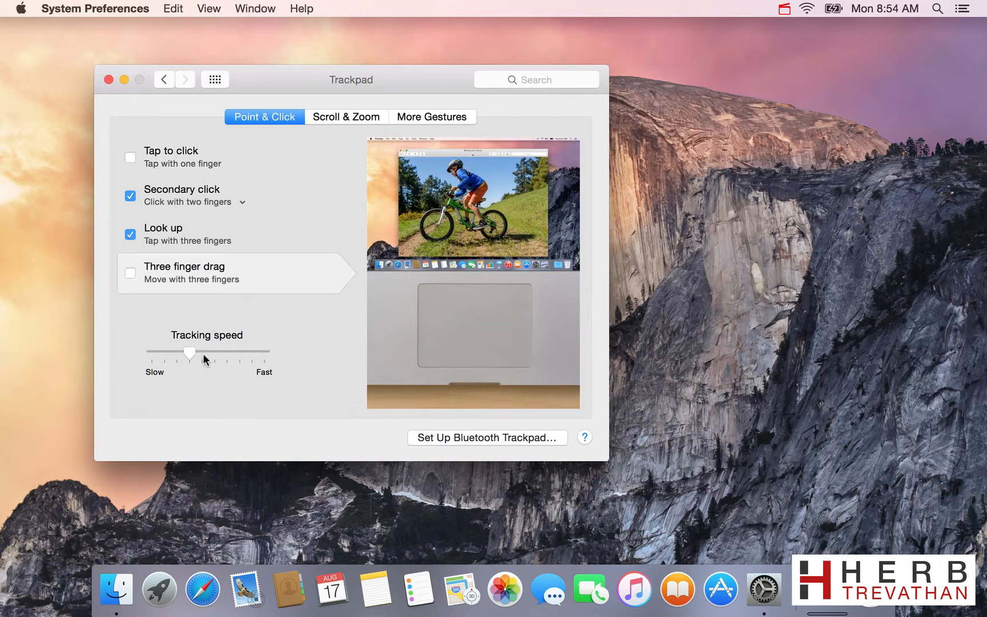
drag(190, 353, 214, 352)
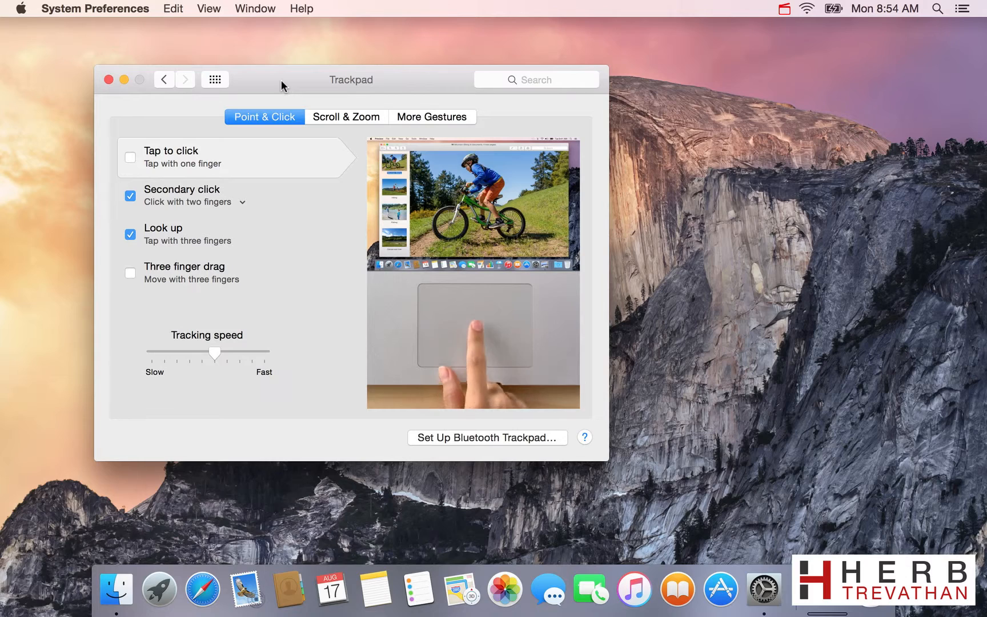
Enable three finger drag and tap to click for the trackpad.
mouse_move(281, 80)
mouse_down()
mouse_move(346, 76)
mouse_move(287, 97)
mouse_up()
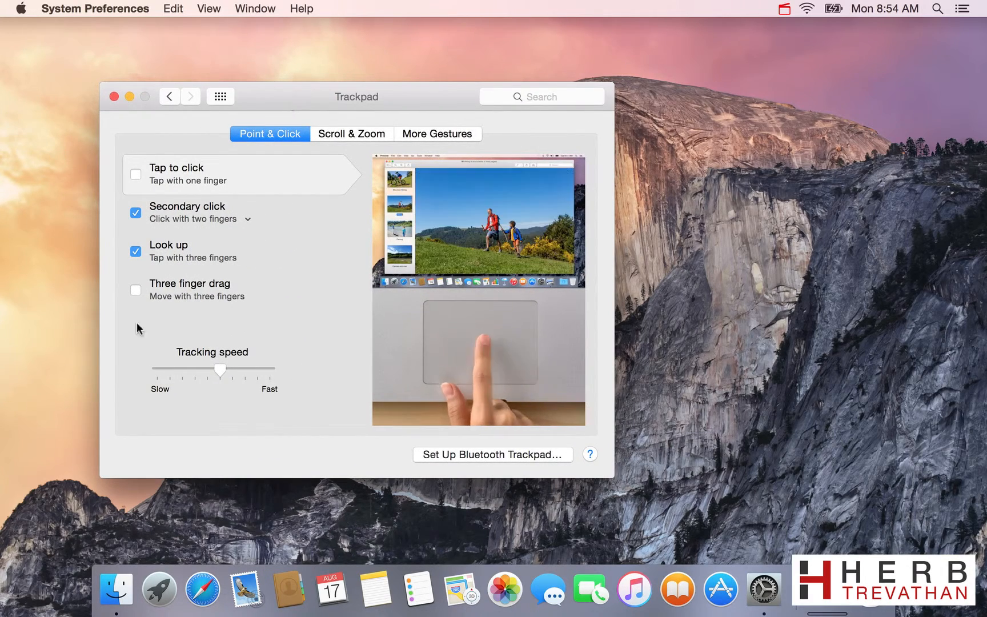
click(137, 292)
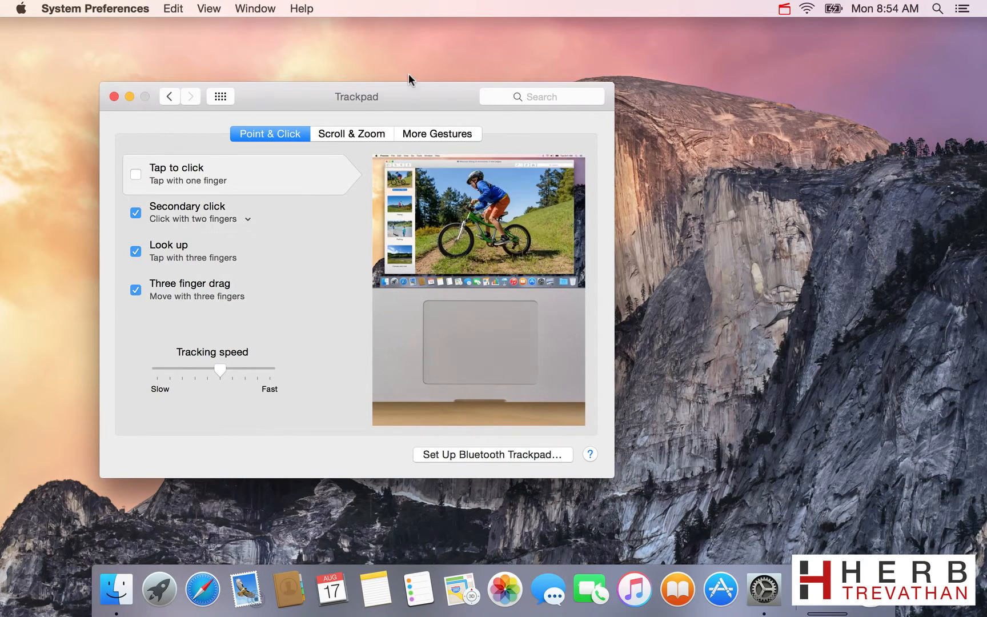
mouse_move(411, 97)
mouse_down()
mouse_move(498, 91)
mouse_move(424, 107)
mouse_up()
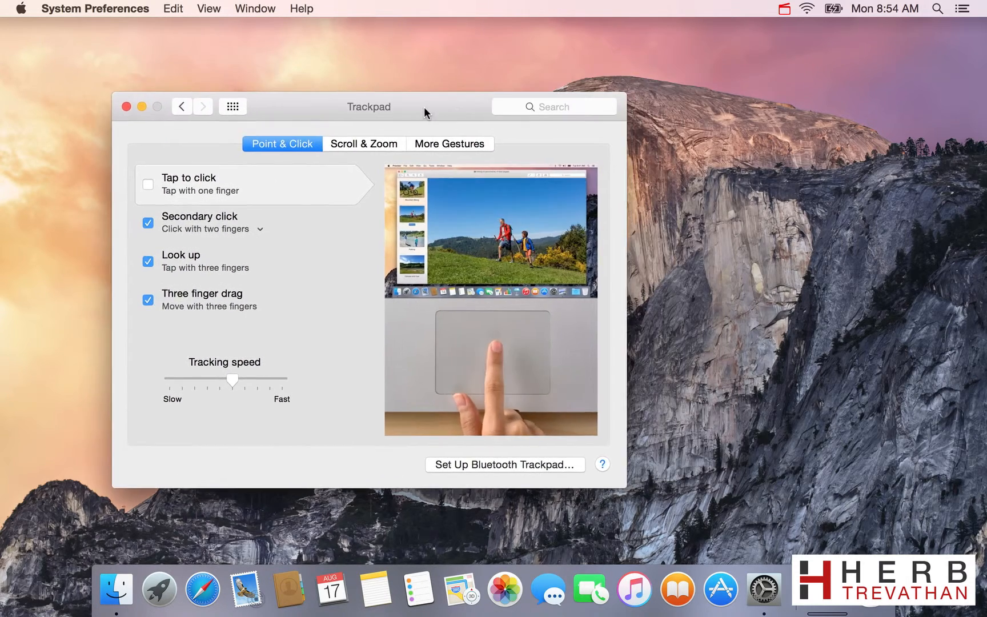
click(145, 186)
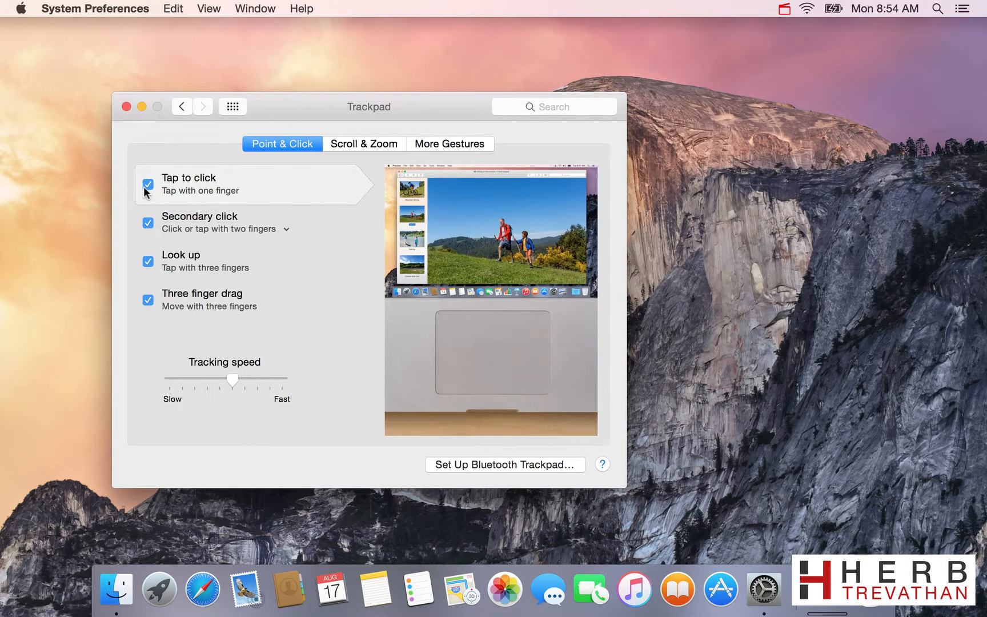
Check the trackpad's Scroll & Zoom options and enable the App Exposé gesture among the additional gestures.
click(370, 144)
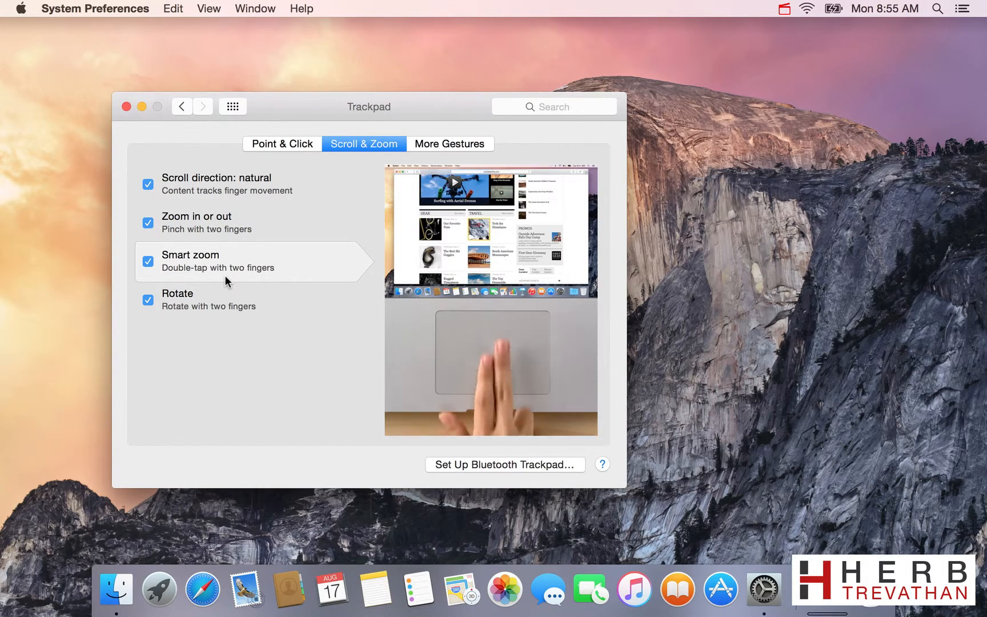
click(474, 143)
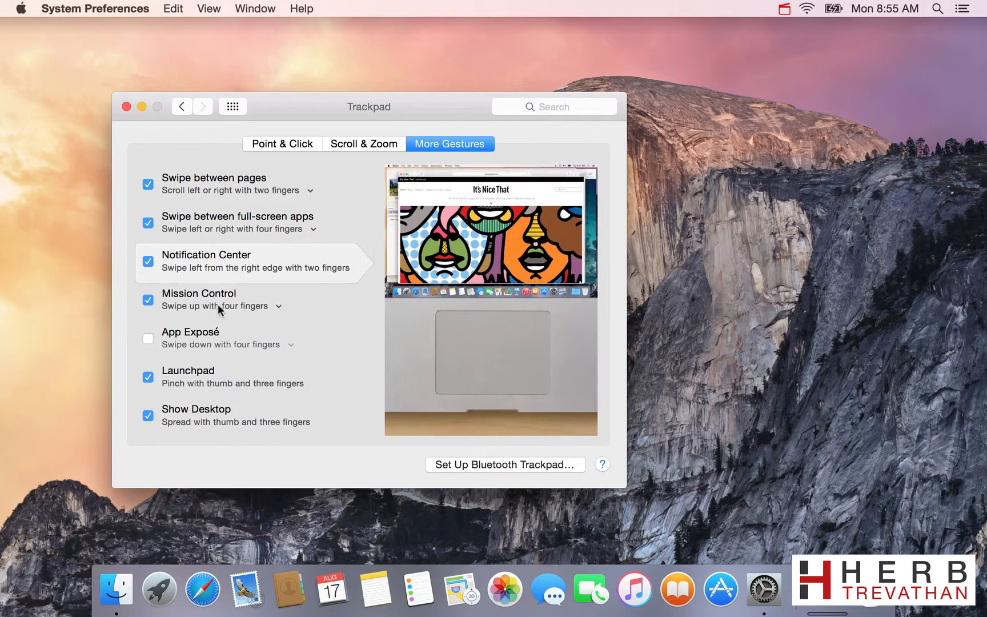
click(147, 339)
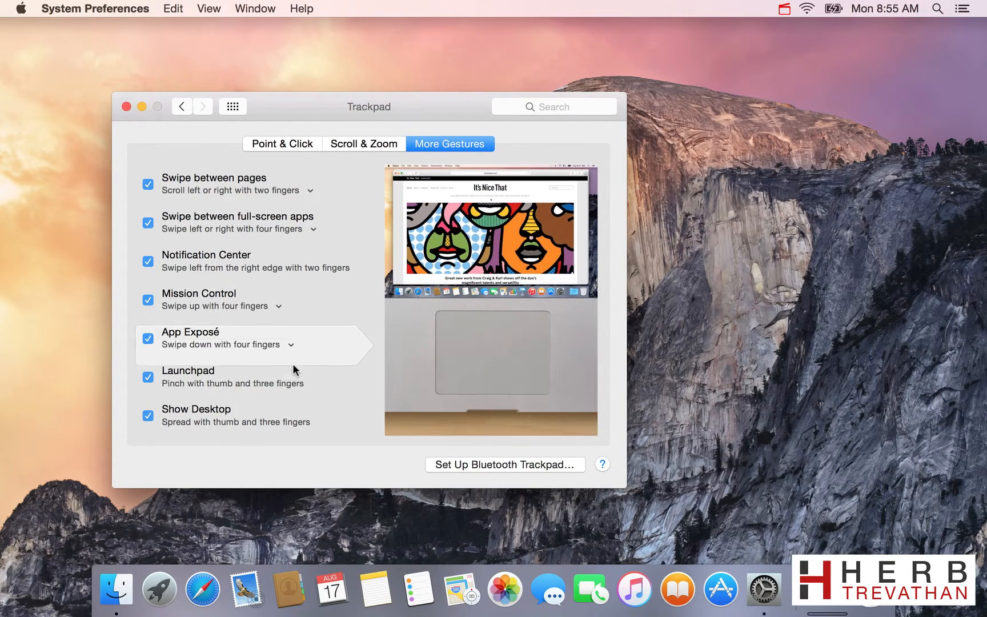
mouse_move(293, 361)
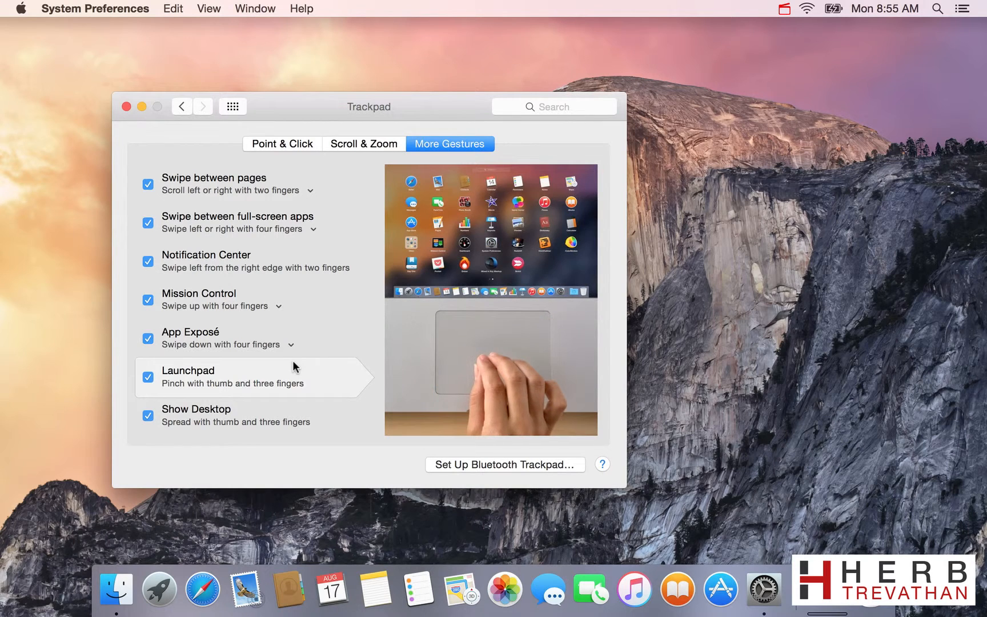
Review the FileVault and General settings in Security & Privacy, and close System Preferences.
click(183, 107)
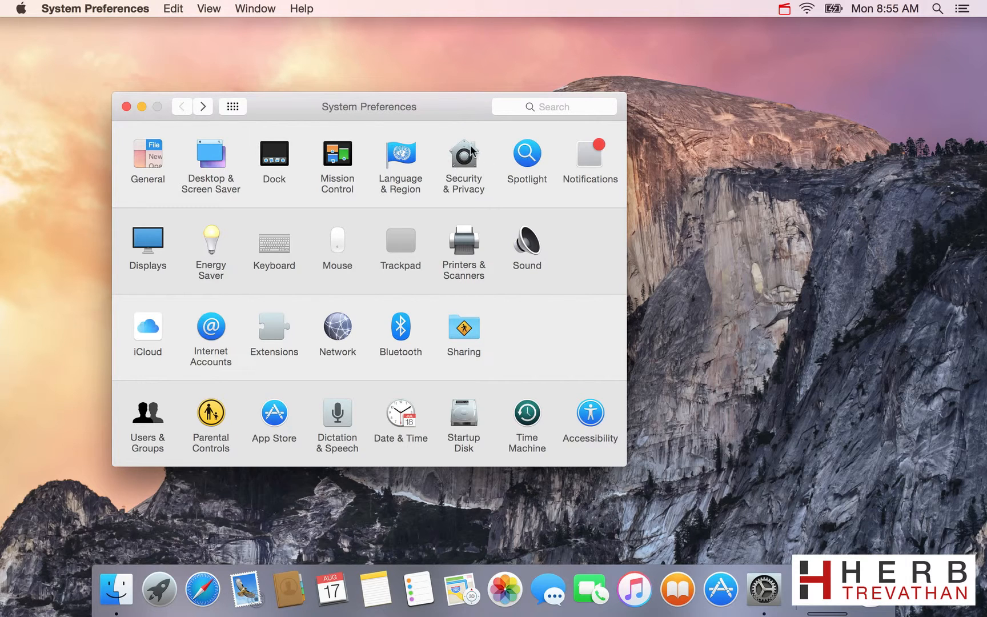
click(467, 150)
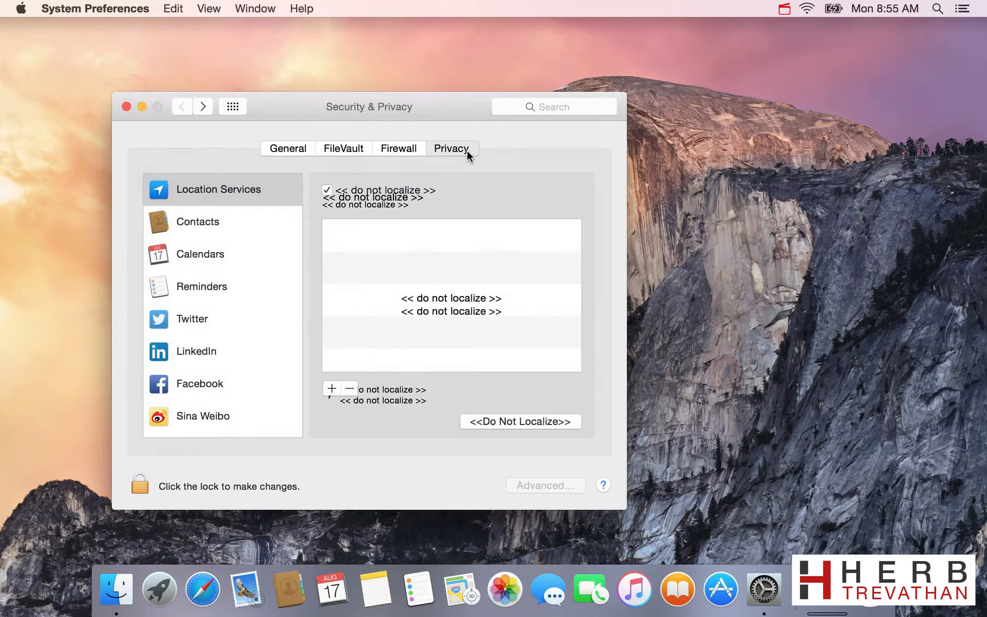
click(340, 149)
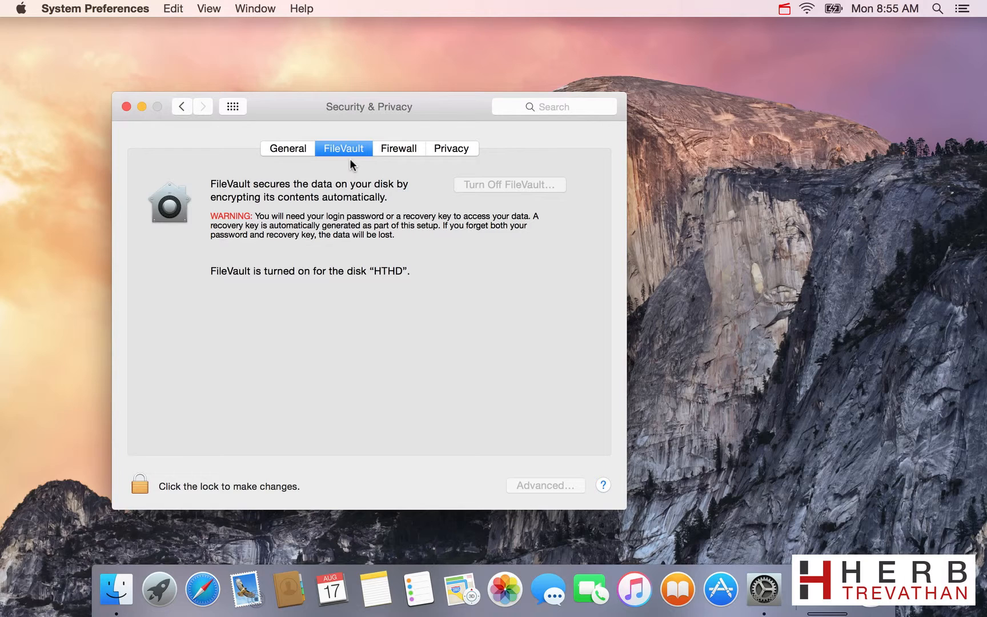
click(286, 150)
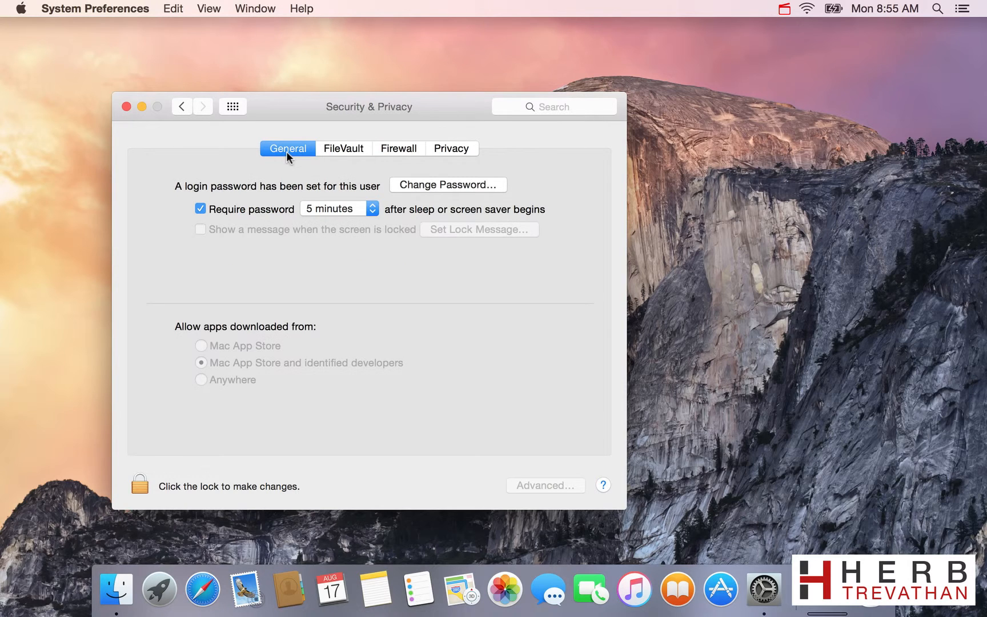
click(126, 107)
Open the Finder preferences and place a new Finder window beside them.
click(62, 9)
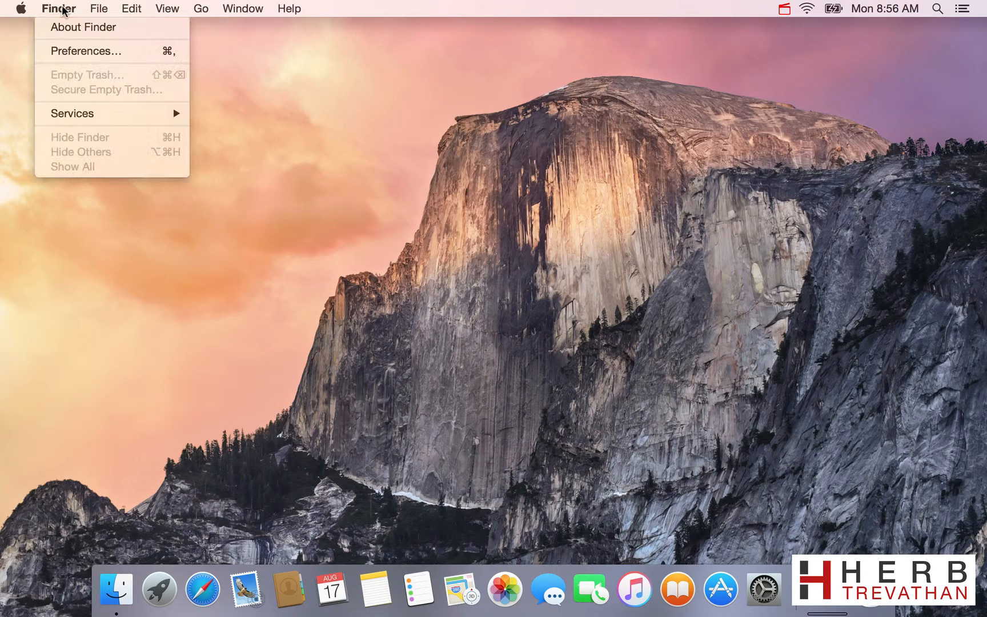
click(71, 52)
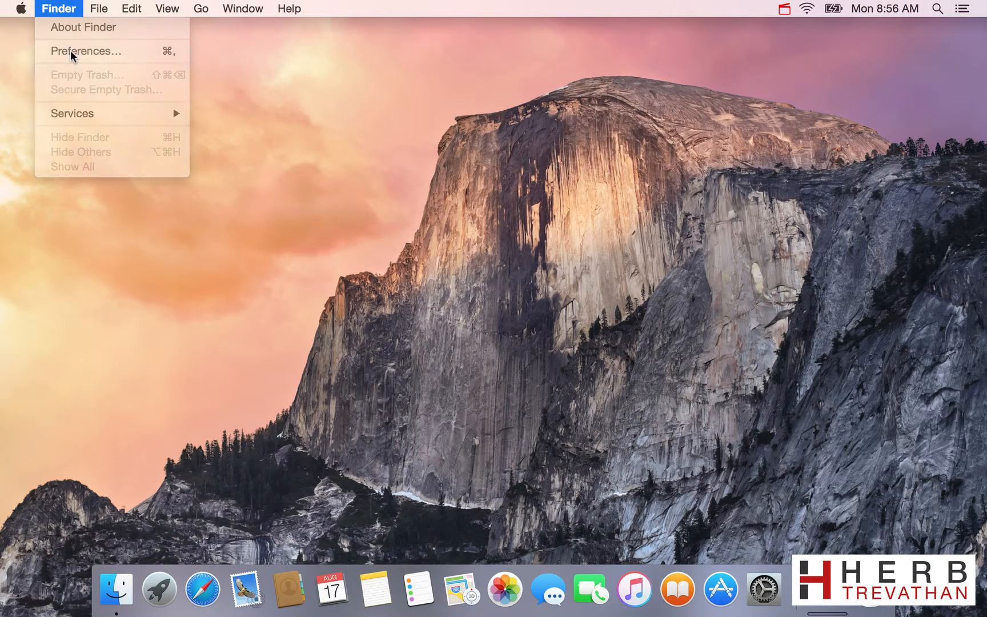
click(131, 587)
drag(323, 86, 510, 110)
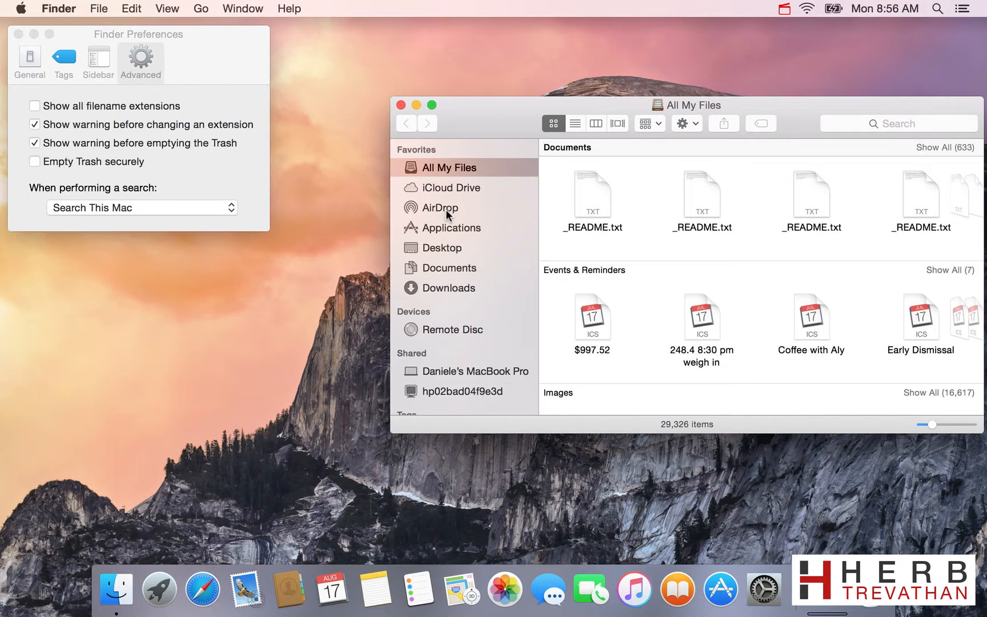
View AirDrop in the Finder window and look through the sidebar's sections down to the tags.
click(446, 210)
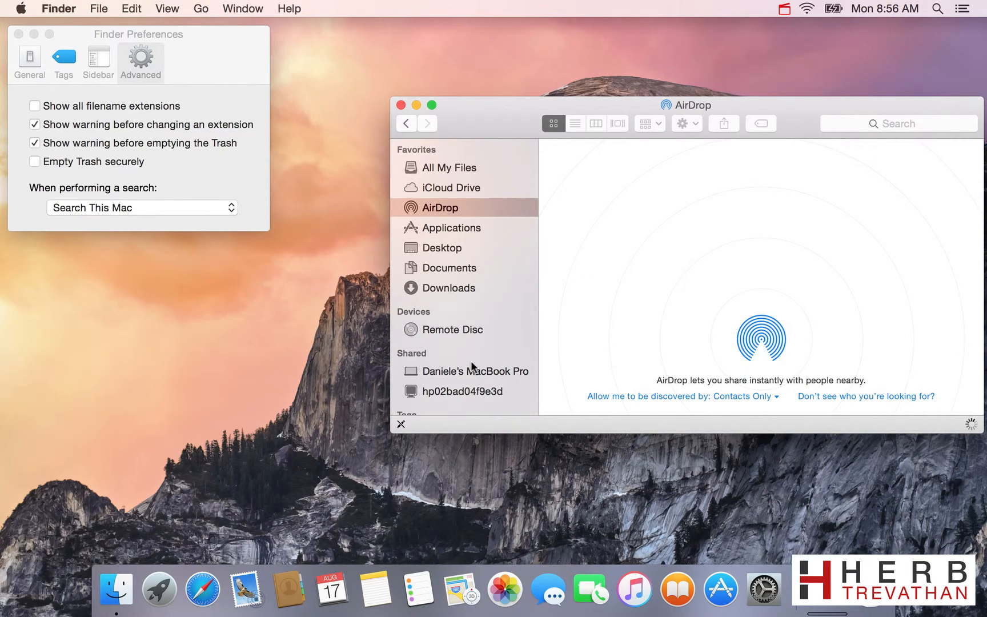
scroll(471, 366, down, 5)
scroll(471, 360, down, 2)
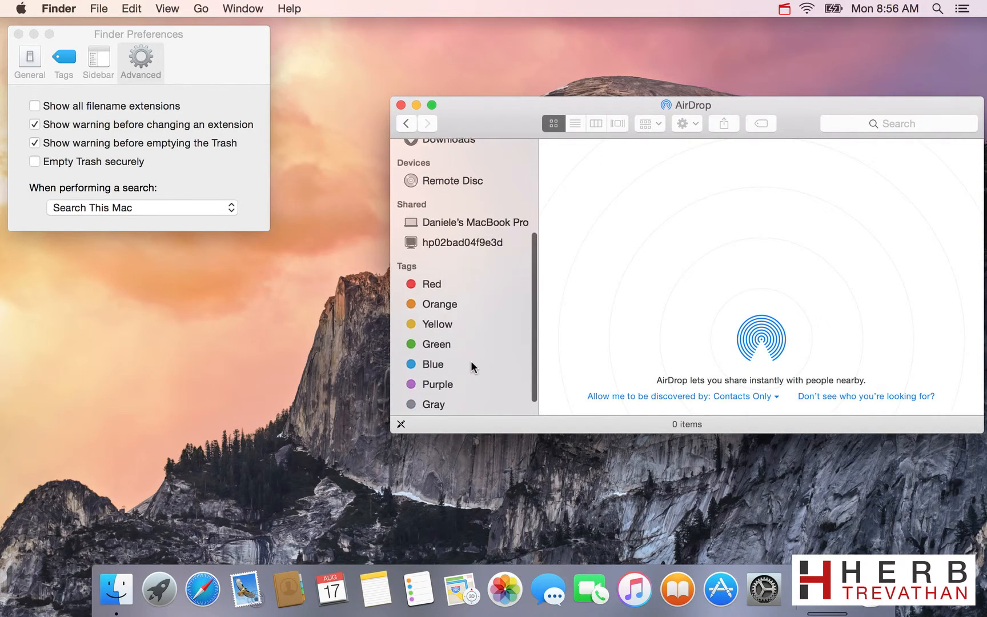
scroll(471, 365, up, 8)
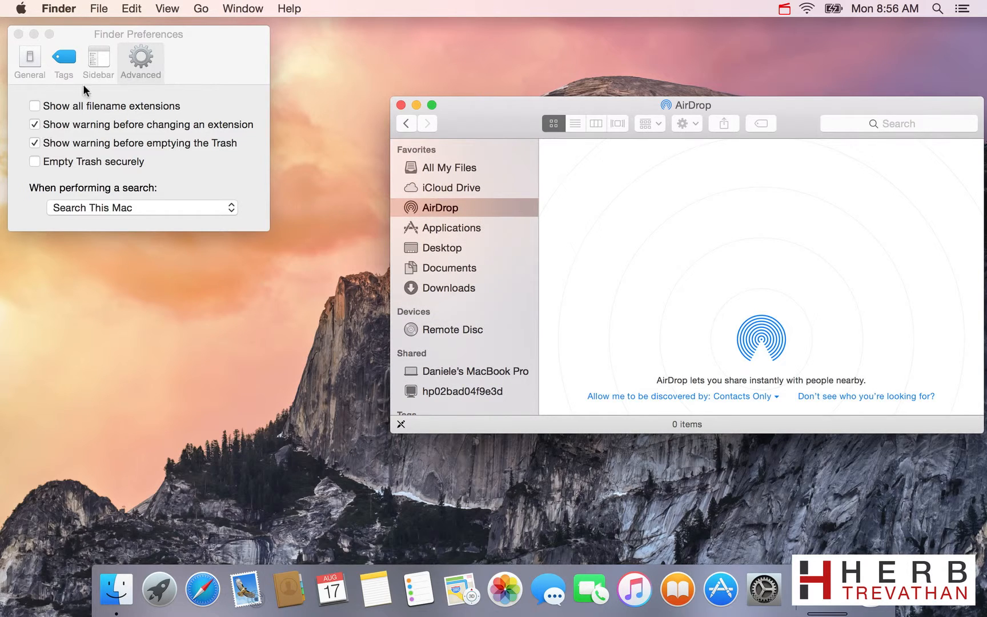
In the General Finder preferences, turn off showing hard disks, external disks, and CDs, DVDs, and iPods on the desktop.
click(206, 63)
click(30, 63)
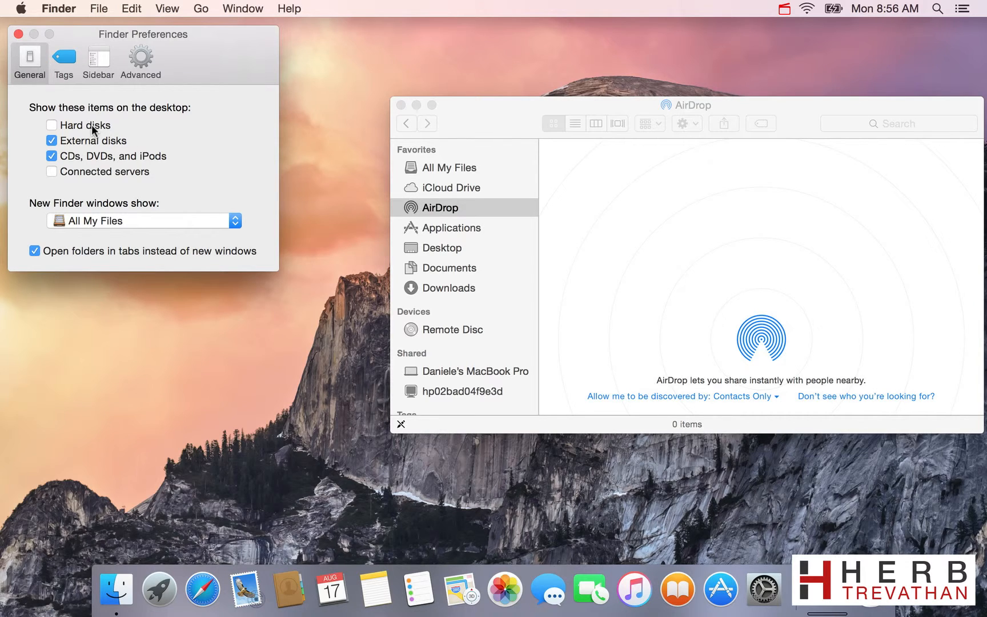
click(52, 125)
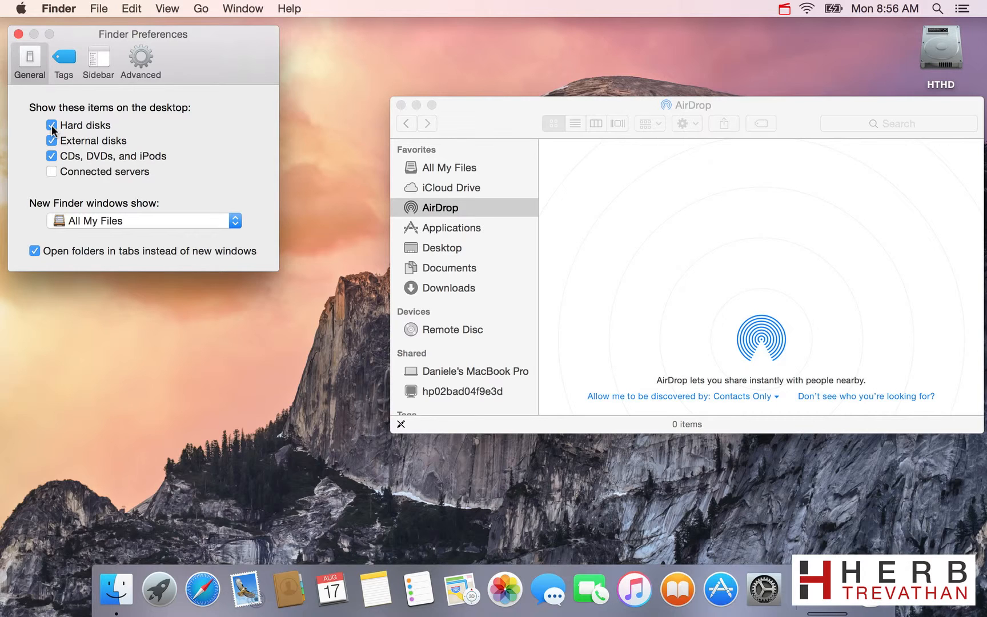
click(51, 126)
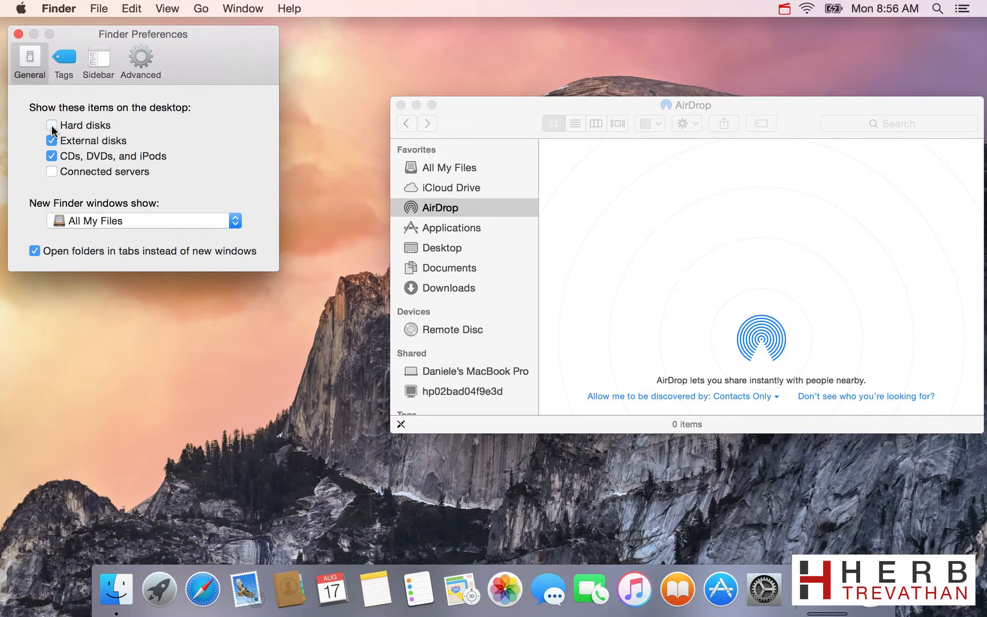
click(52, 160)
Set new Finder windows to show the account's home folder and close the AirDrop window.
click(118, 220)
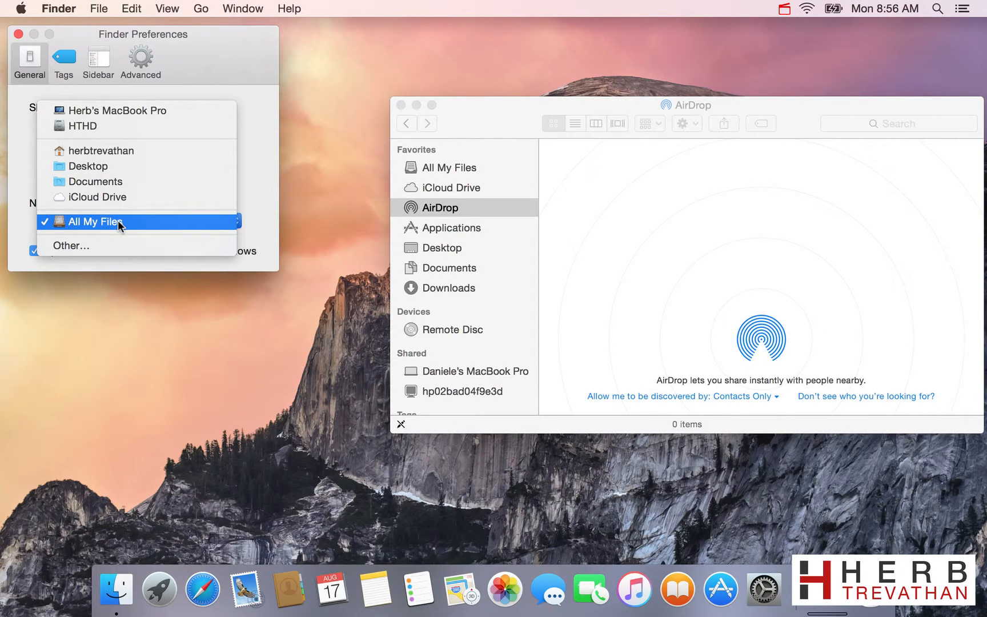
click(132, 148)
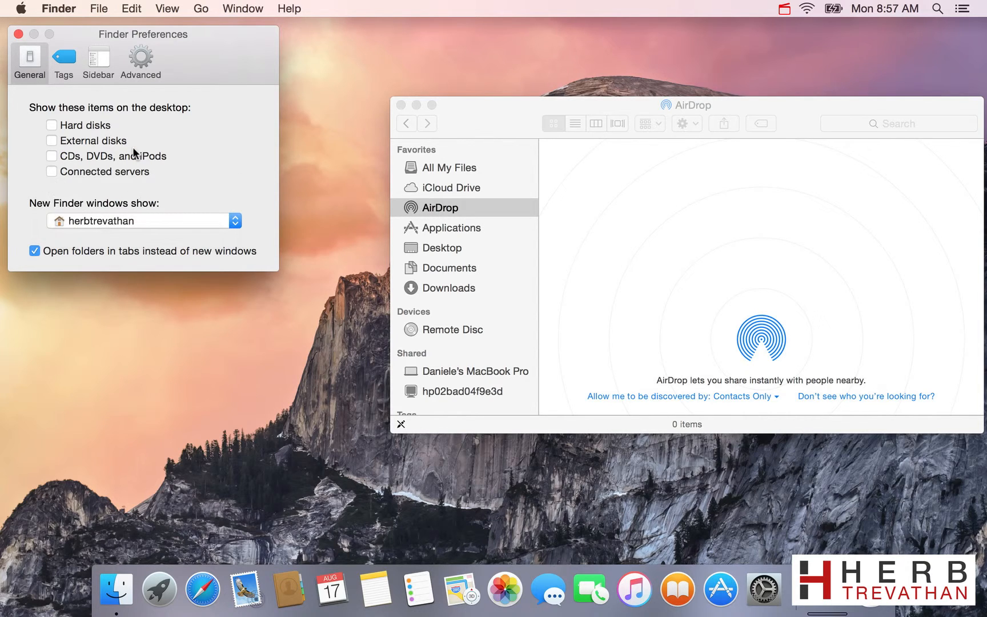
click(401, 104)
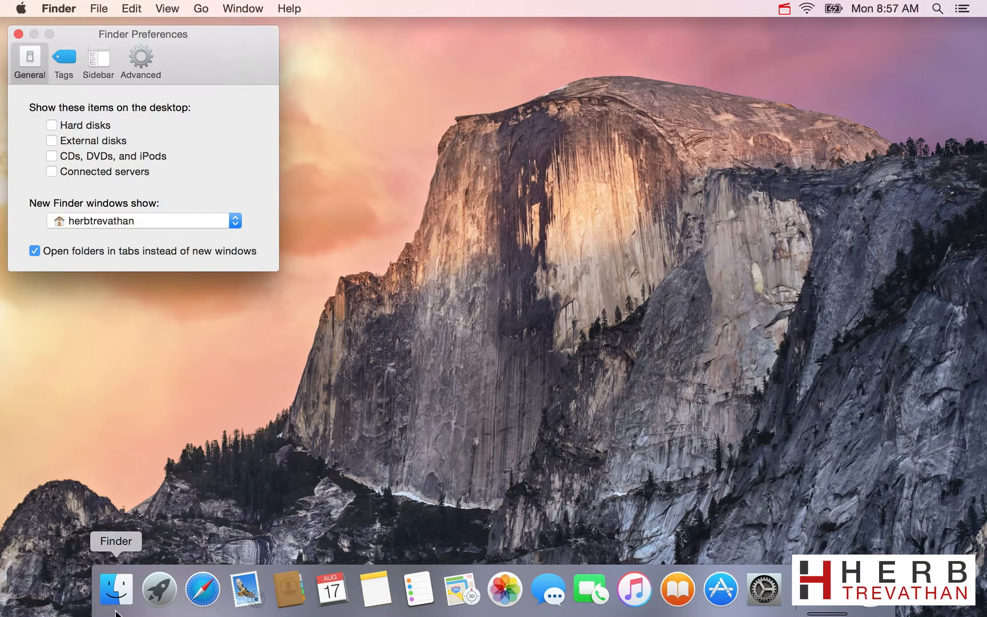
Open a new Finder window beside the preferences and view its folder columns back to the HTHD disk.
click(121, 585)
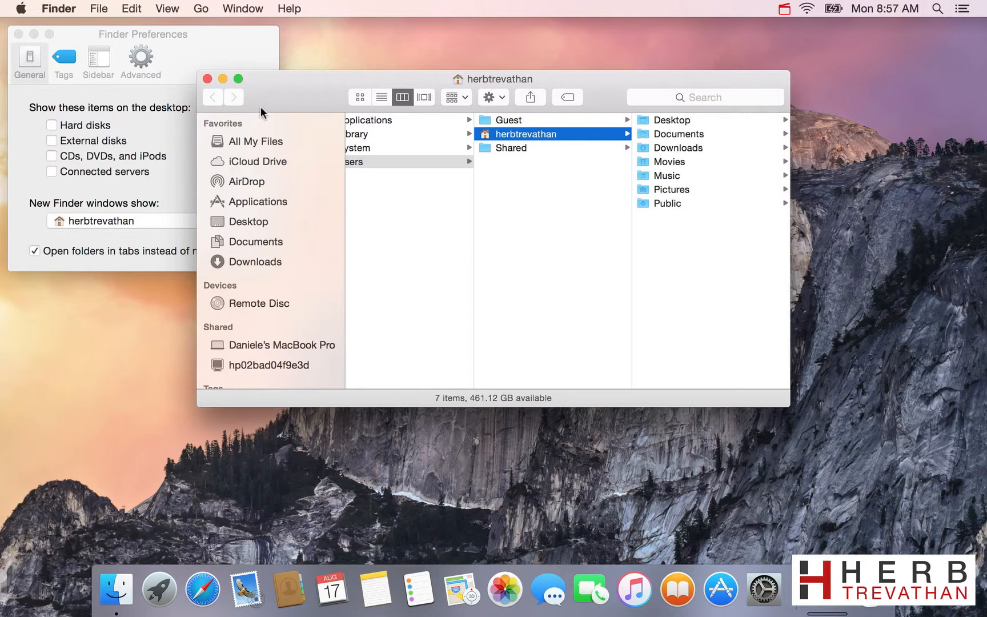
drag(297, 87, 501, 84)
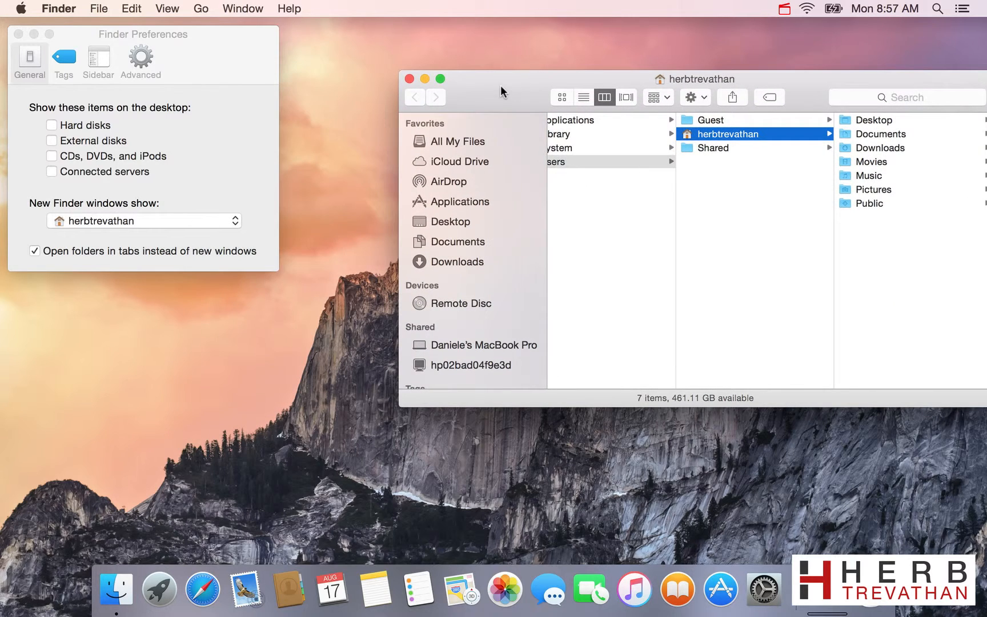
scroll(707, 261, left, 5)
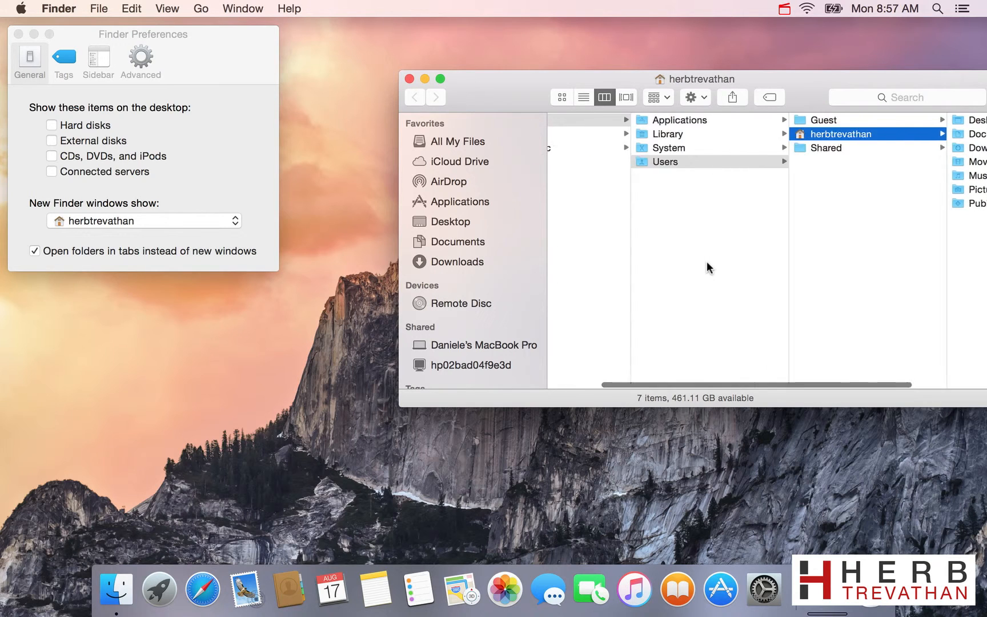
scroll(707, 262, left, 2)
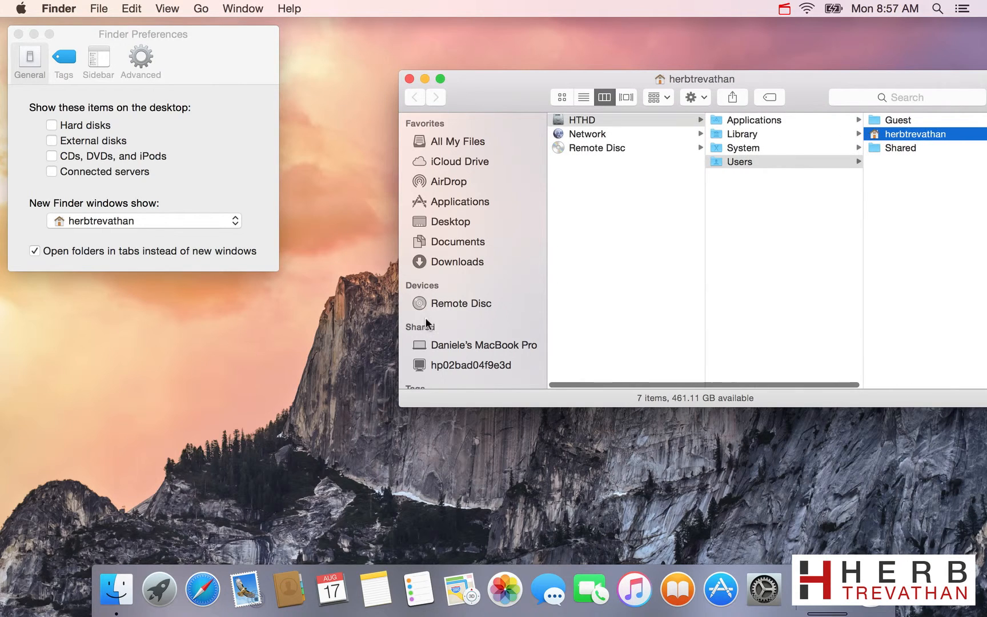
In the Sidebar Finder preferences, turn on showing the account's home folder and this MacBook Pro.
click(97, 59)
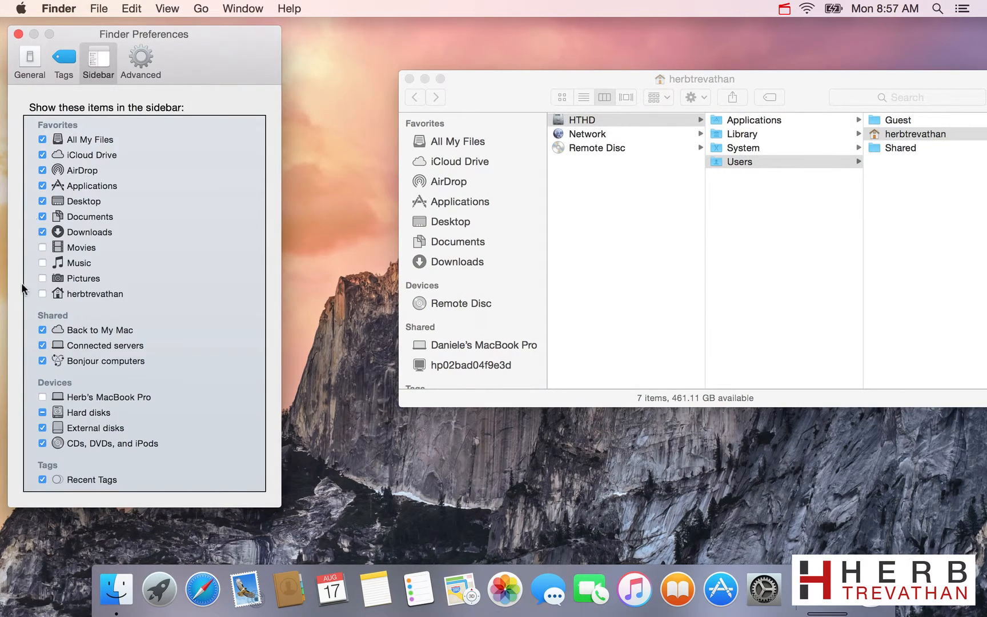
click(42, 294)
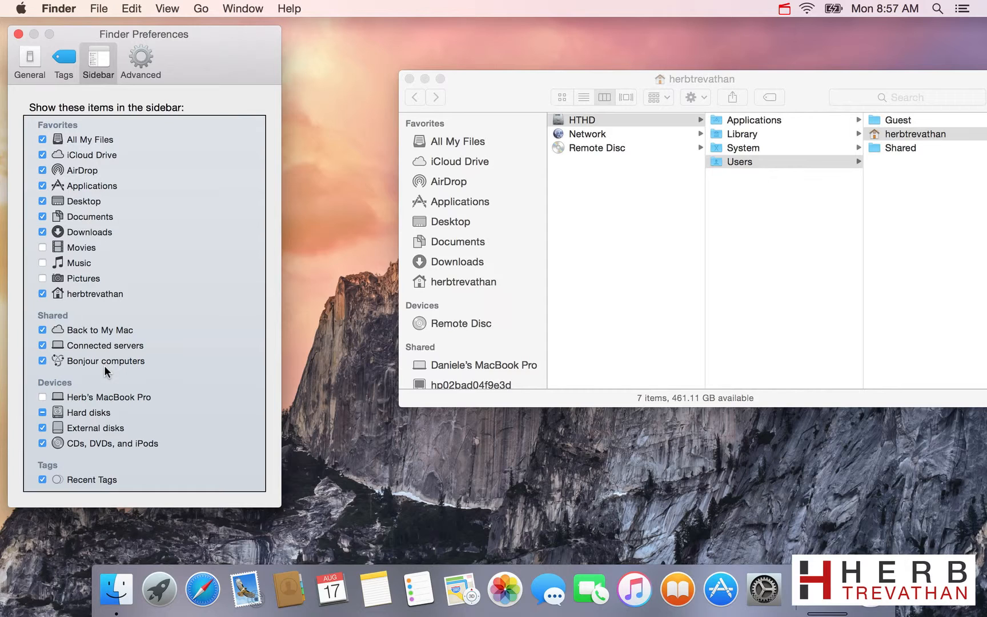
click(42, 397)
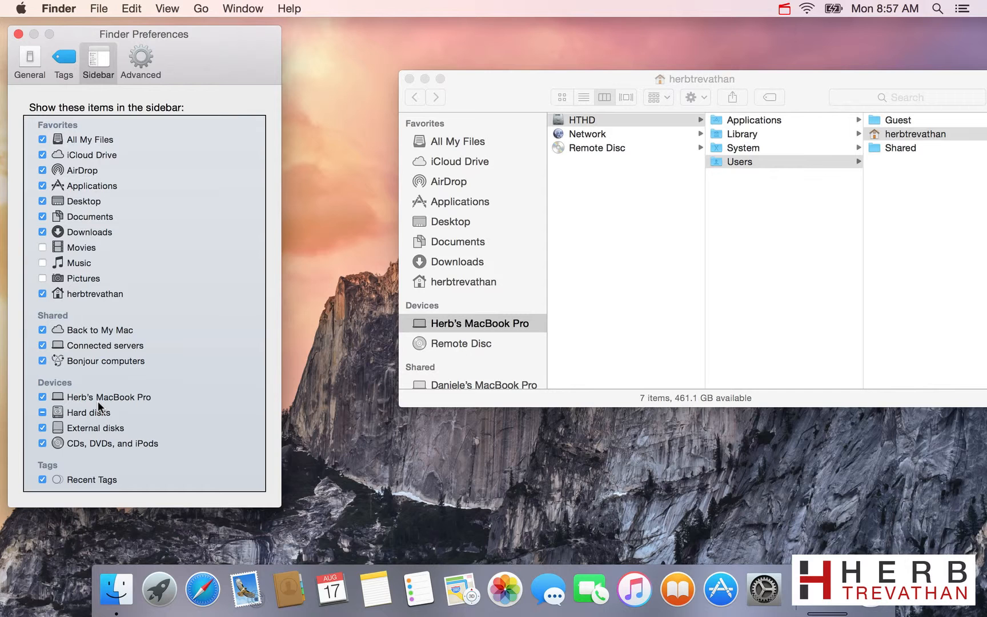
scroll(481, 350, down, 5)
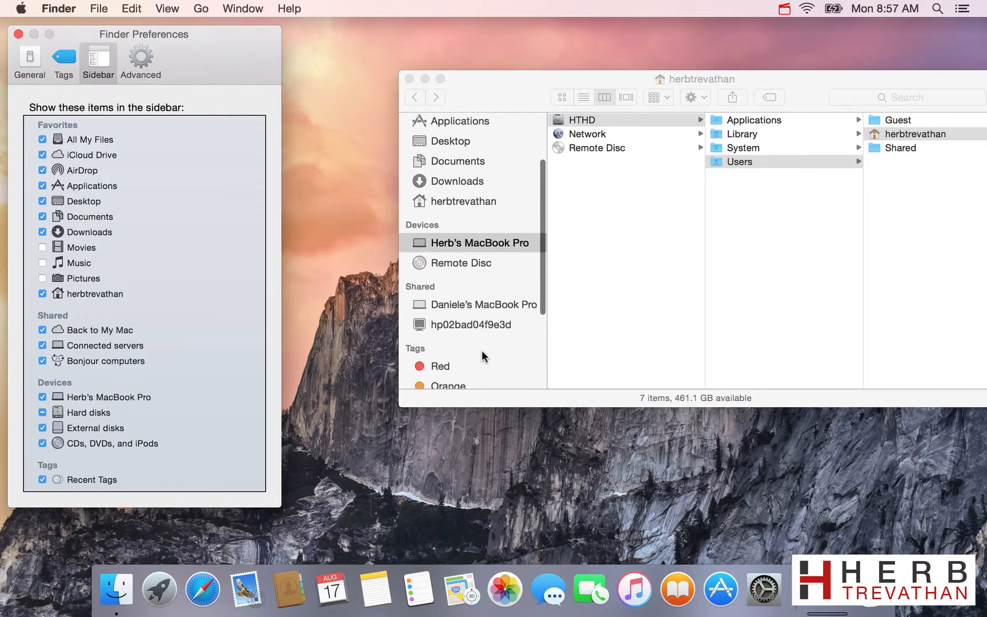
scroll(481, 349, up, 5)
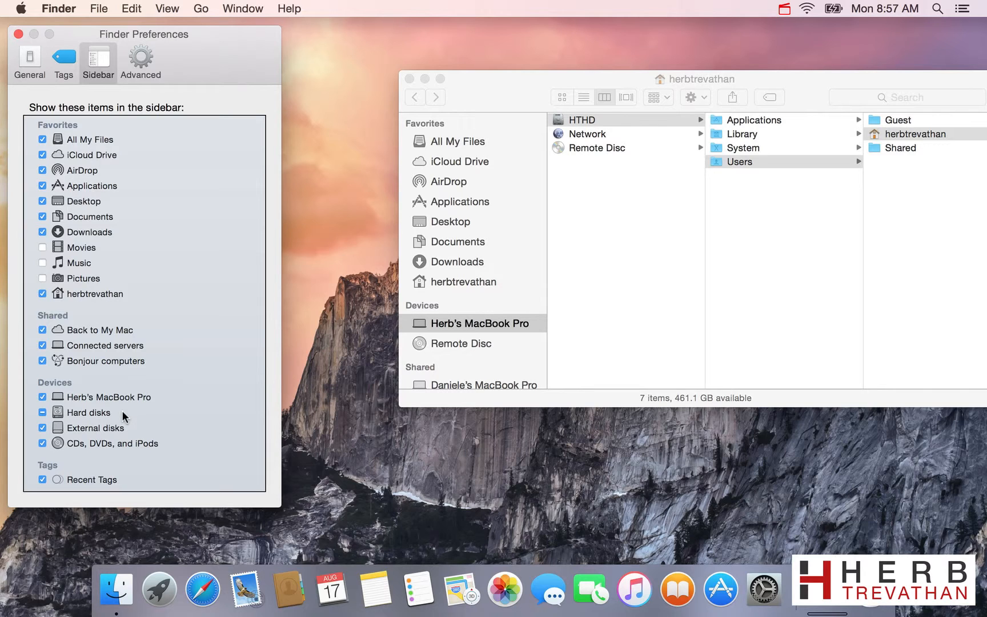
In the Advanced Finder preferences, turn on Empty Trash securely and keep searches set to Search This Mac.
click(146, 59)
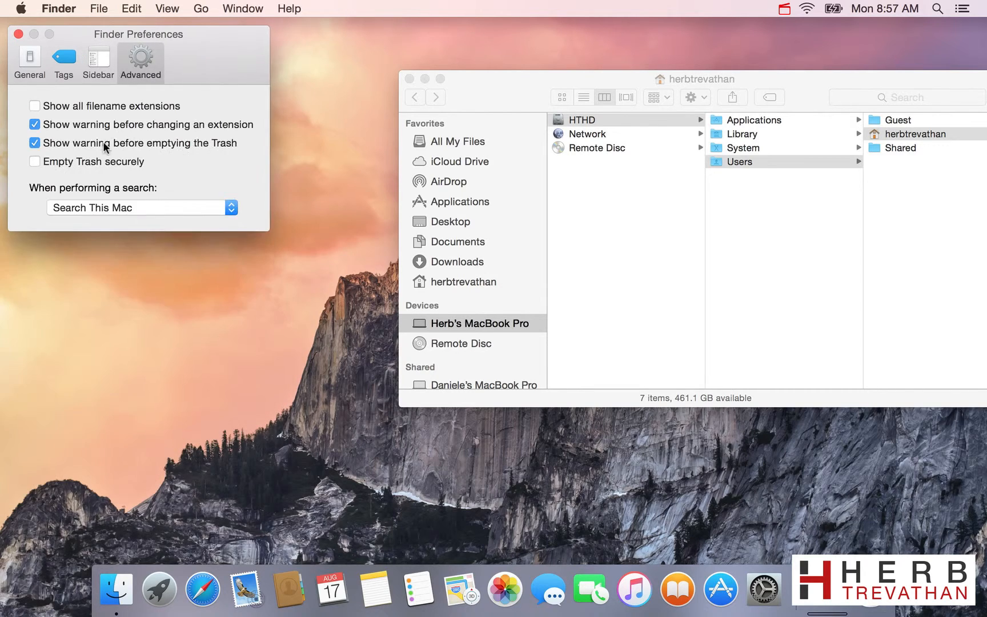
click(96, 161)
click(144, 207)
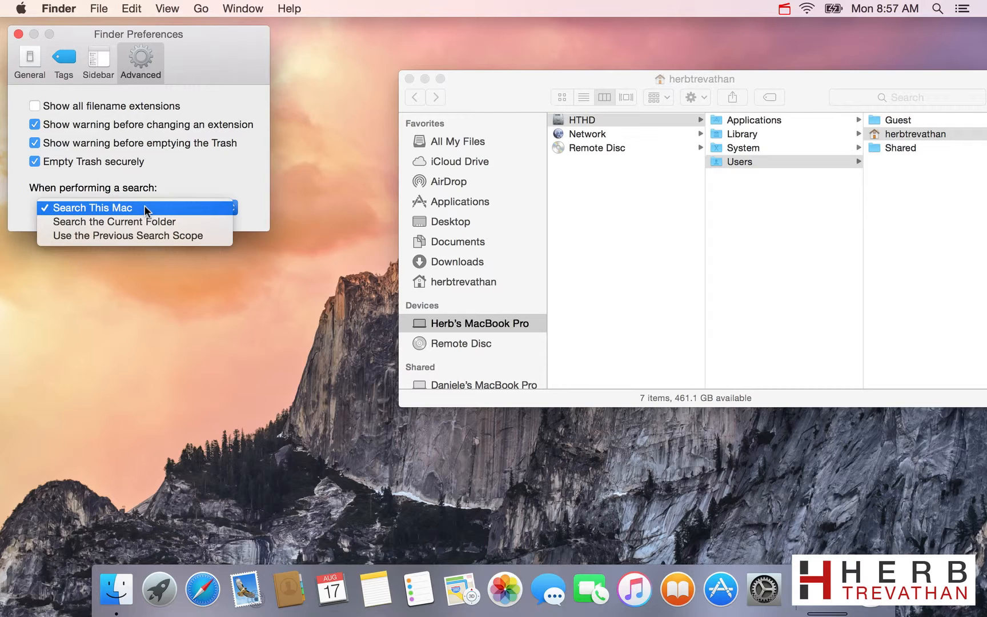
click(144, 207)
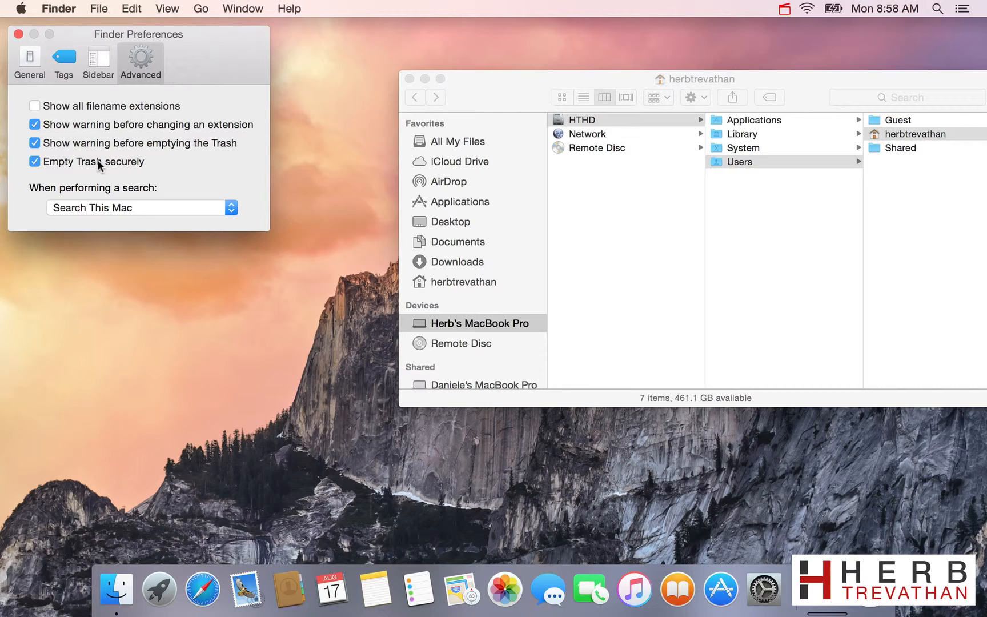
click(19, 34)
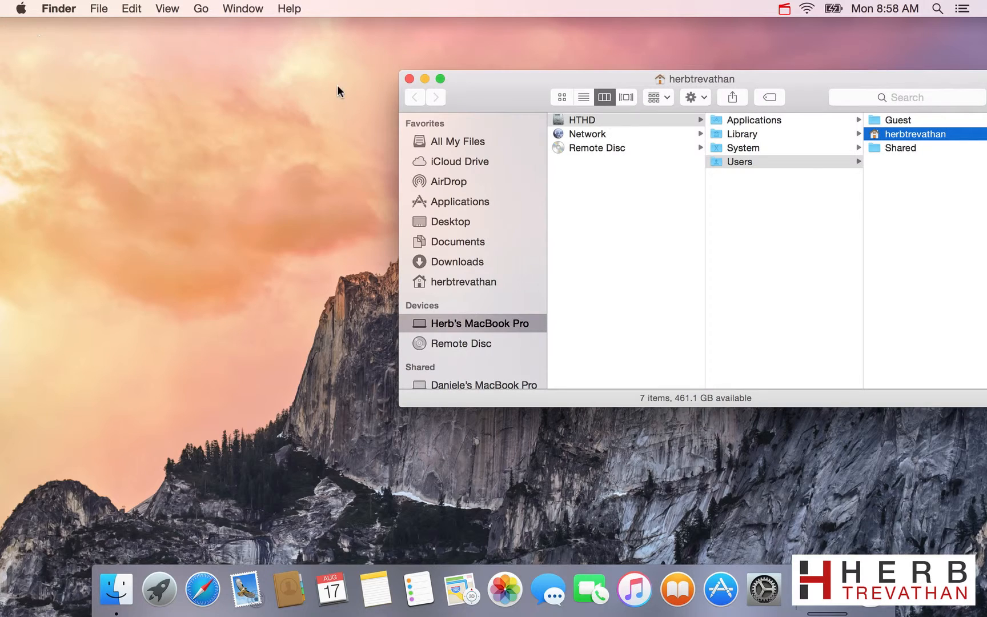
Replace the open Finder window with a new one placed slightly lower, and open the context menu for the home folder's empty area.
click(408, 79)
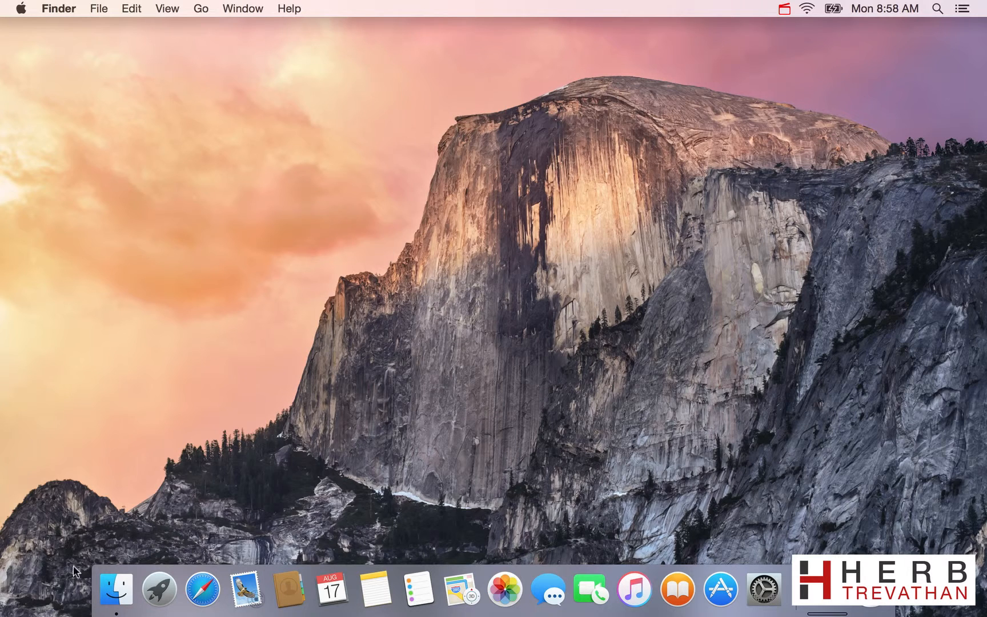
click(117, 594)
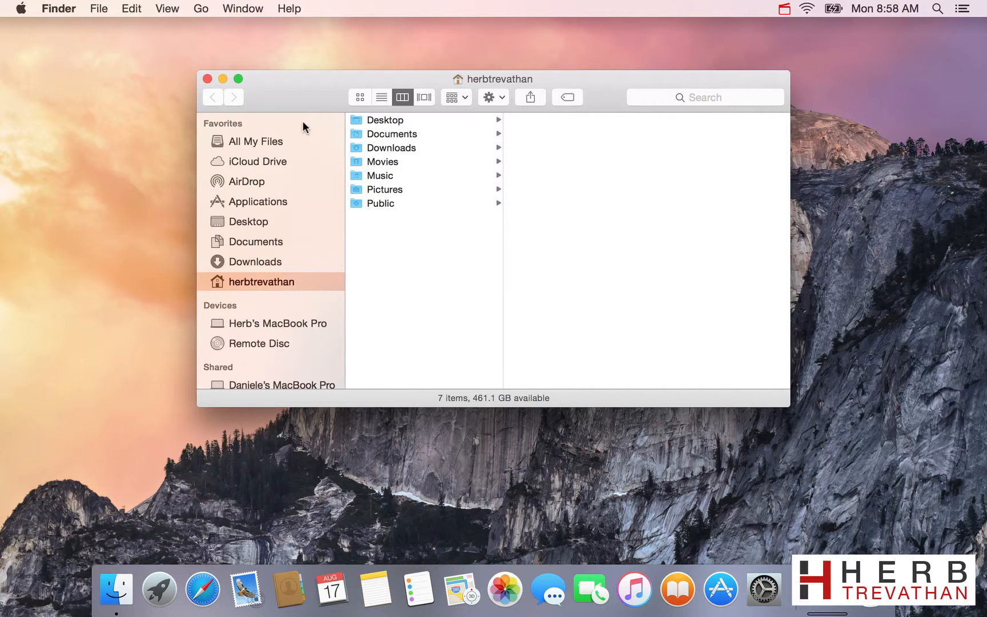
drag(309, 97, 322, 143)
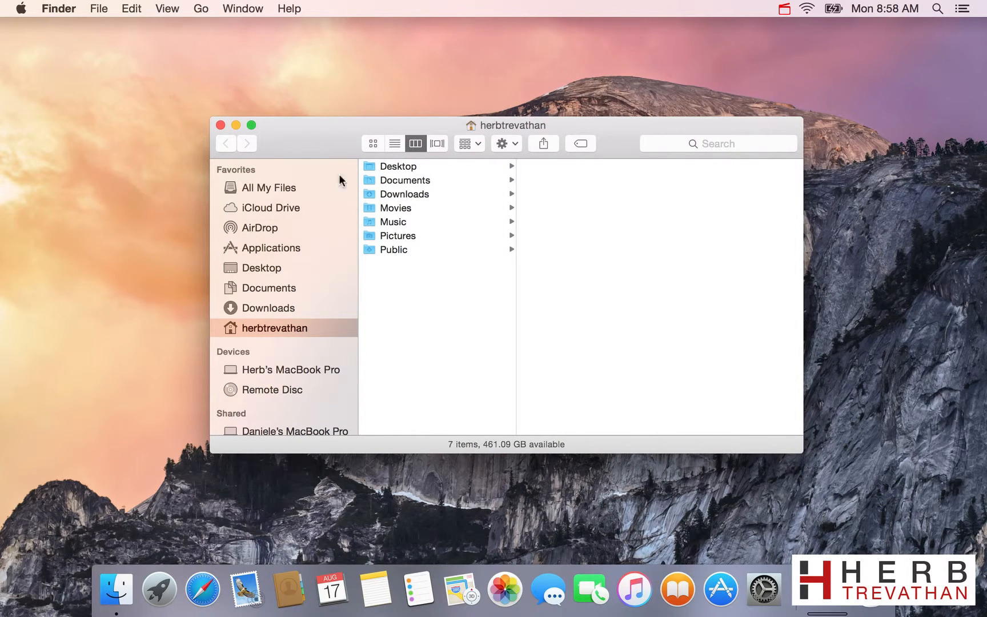
right_click(437, 384)
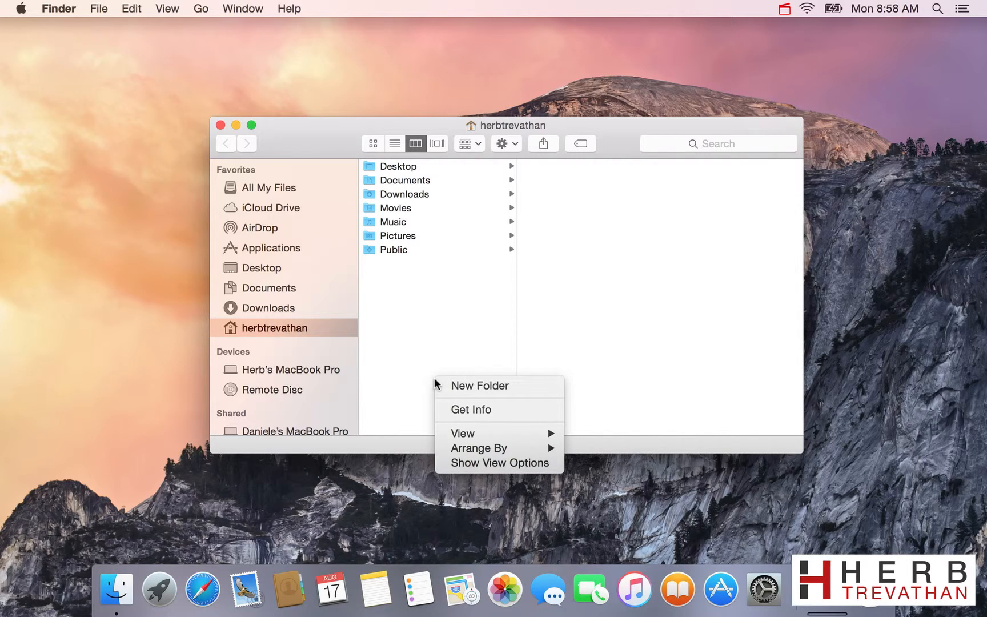